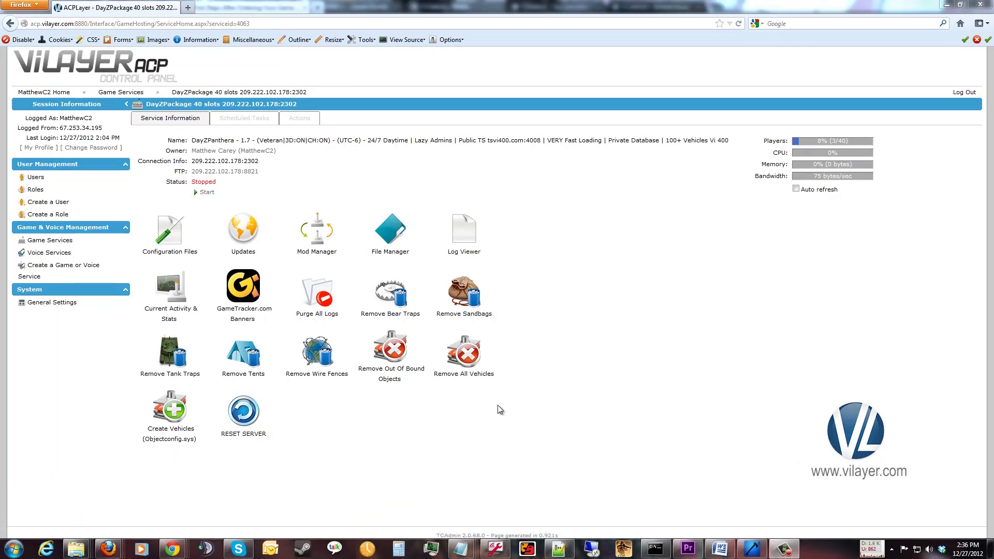
Open the server configuration file VilayerPanthera\4063_config.cfg in the Configuration Editor and review the full hostname text
left_click(169, 230)
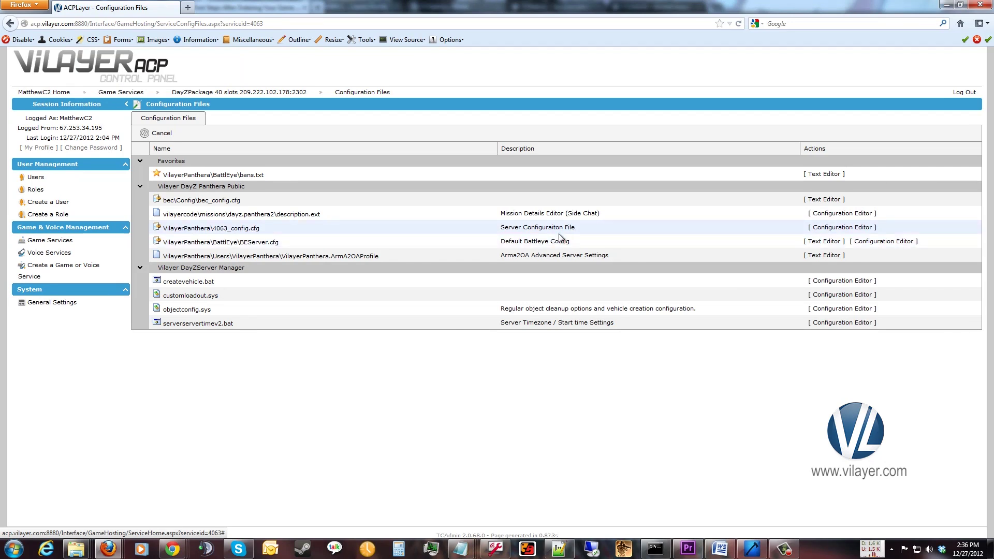
left_click(842, 228)
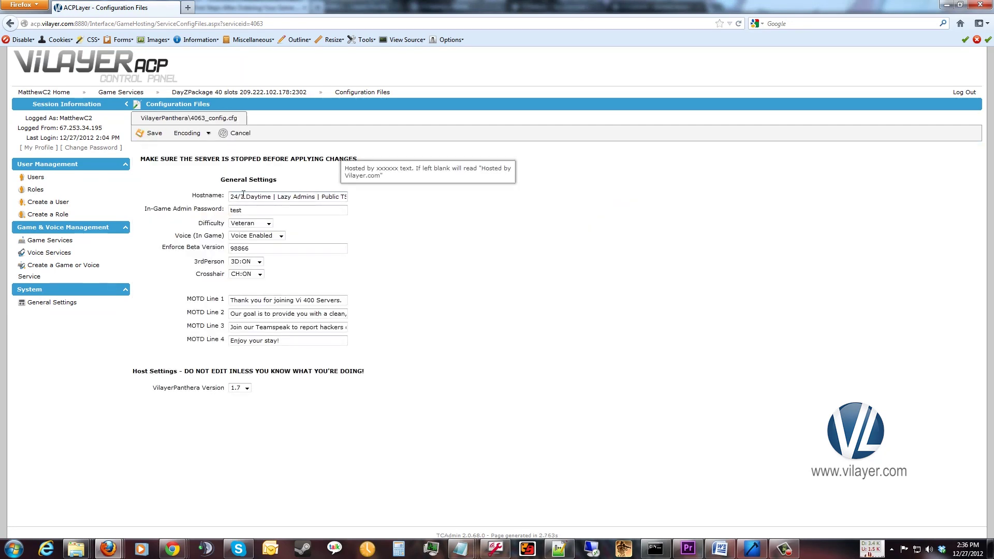
mouse_move(237, 198)
mouse_move(181, 81)
left_click_drag(245, 197, 370, 204)
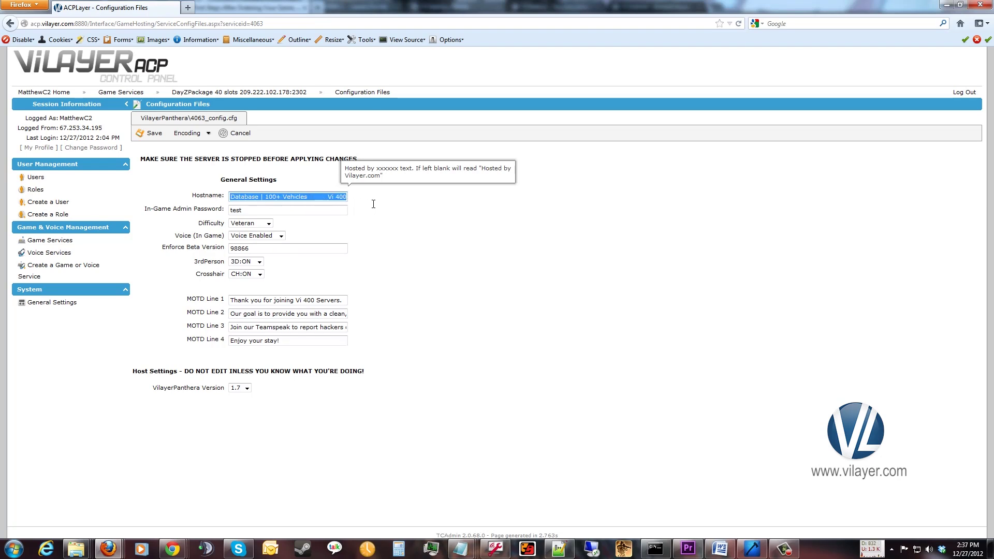
left_click(323, 194)
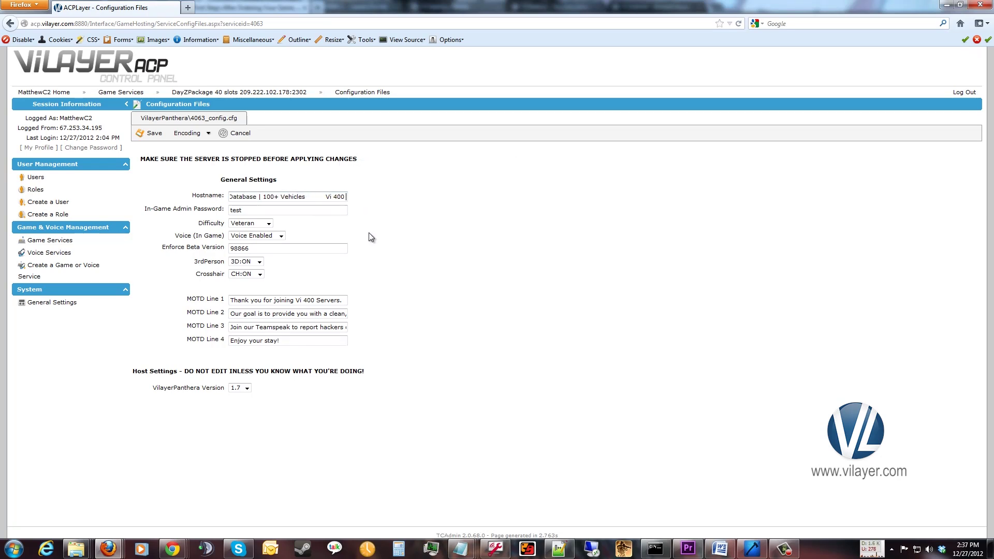
Try appending "| Vilayer.com" to the end of the server hostname, and erase the added text
type("| Vilayer.com")
key("BackSpace")
key("BackSpace")
key("BackSpace")
key("BackSpace")
key("BackSpace")
key("BackSpace")
key("BackSpace")
key("BackSpace")
key("BackSpace")
key("BackSpace")
key("BackSpace")
key("BackSpace")
key("BackSpace")
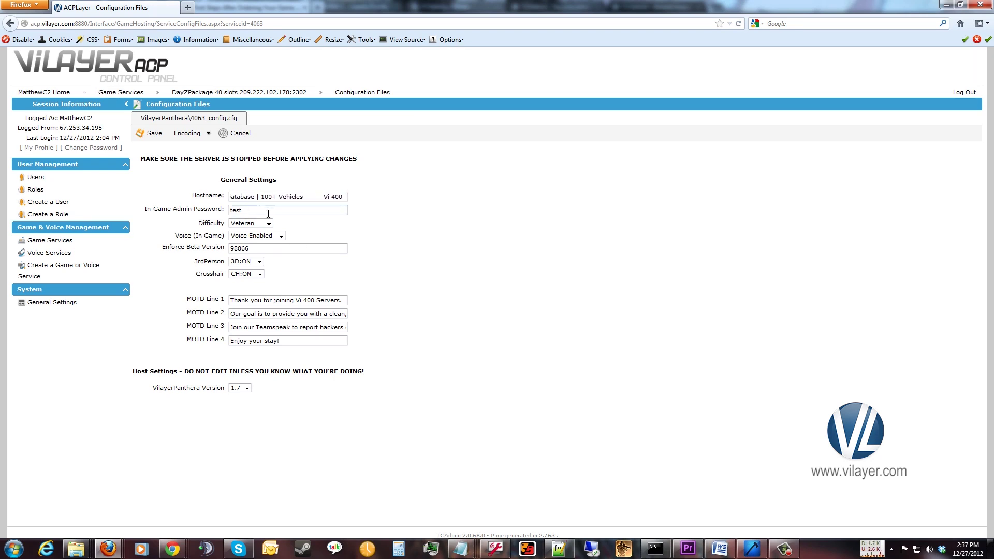
Review the available difficulty and in-game voice options and the enforced beta version in the general settings
key("Tab")
left_click(258, 228)
left_click(268, 223)
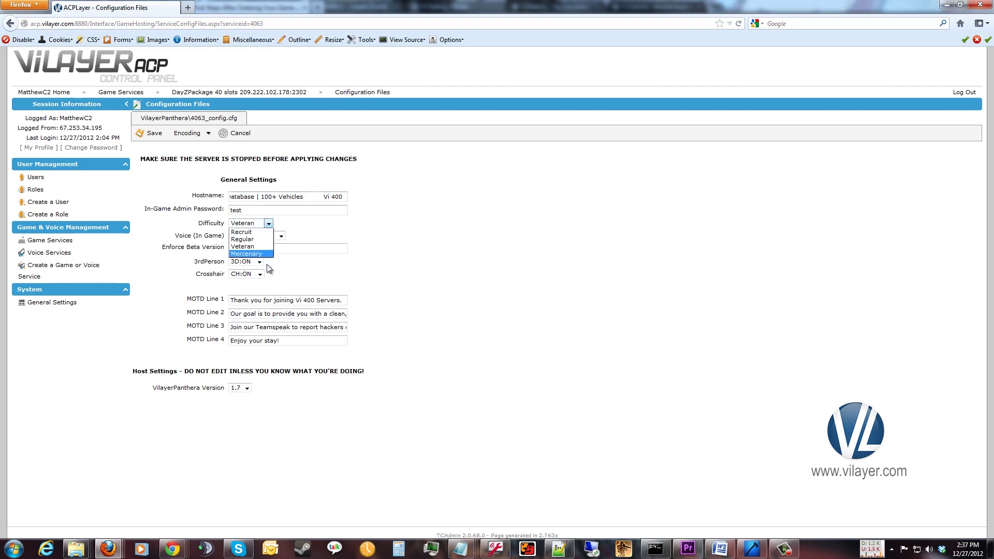
left_click(387, 209)
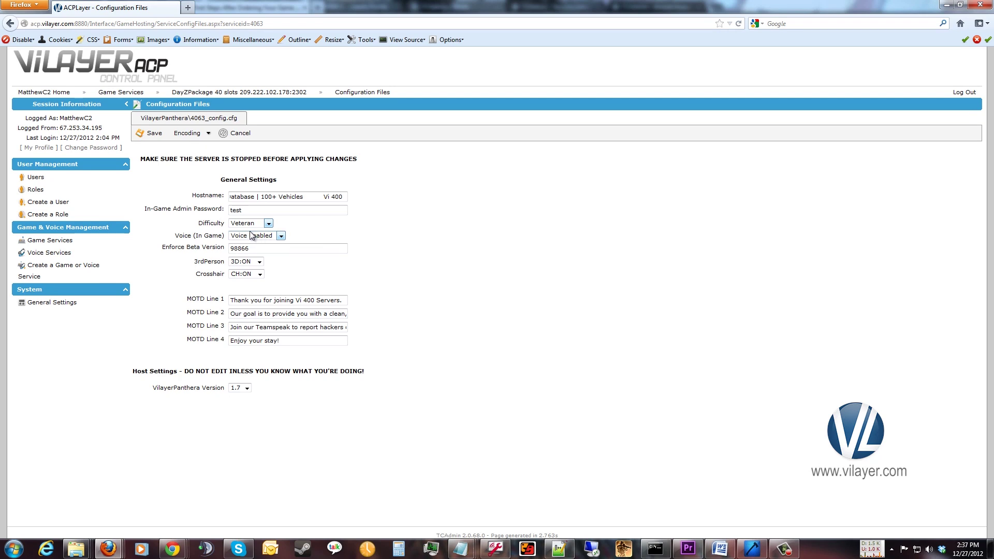
left_click(268, 237)
left_click(439, 228)
double_click(239, 248)
left_click(649, 279)
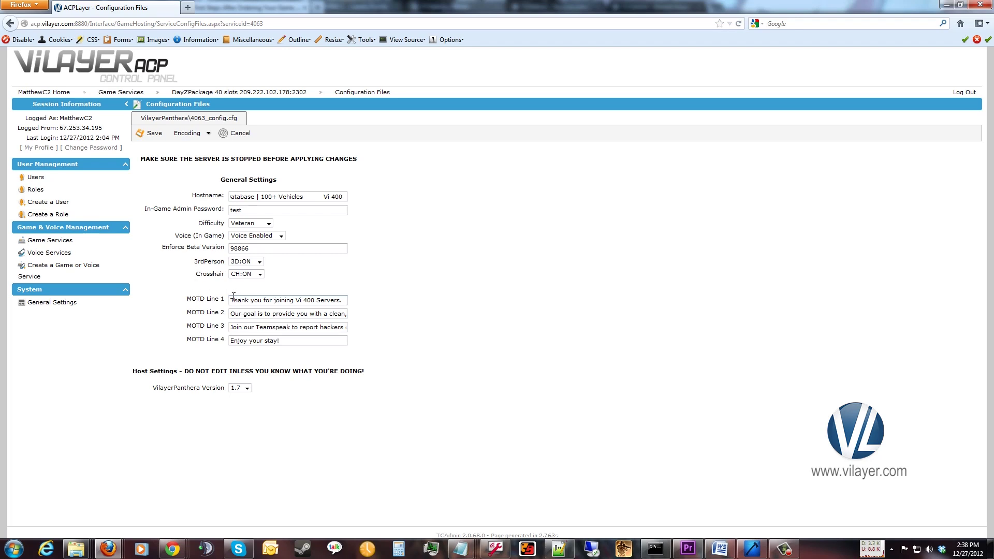
Review the first MOTD line and the VilayerPanthera version options, and leave the server configuration without saving
left_click_drag(233, 299, 520, 323)
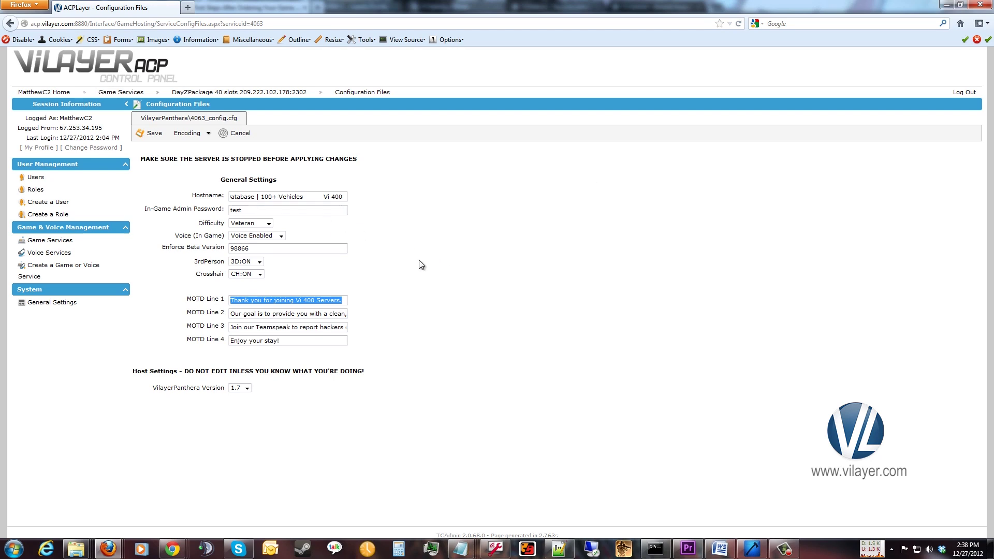
left_click(239, 388)
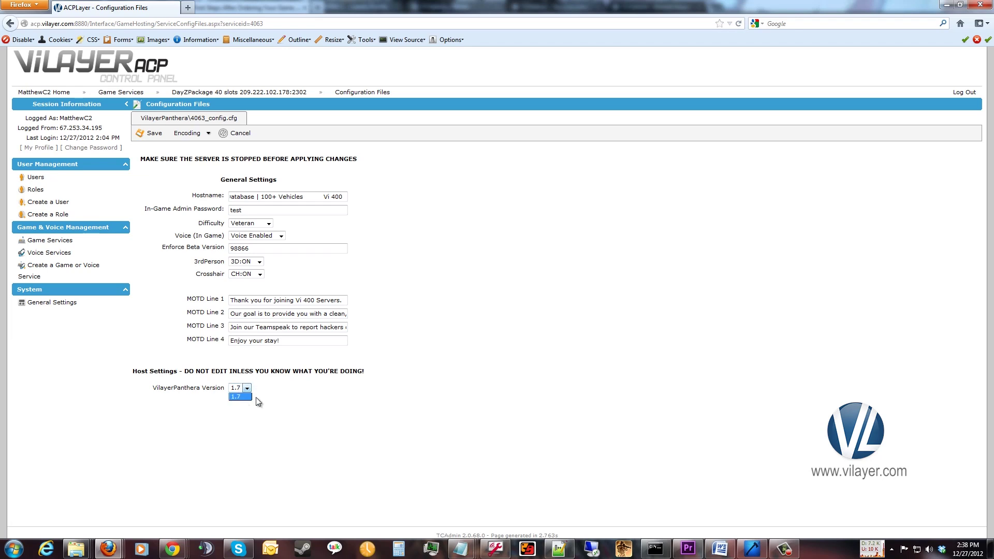
left_click(508, 315)
left_click(234, 133)
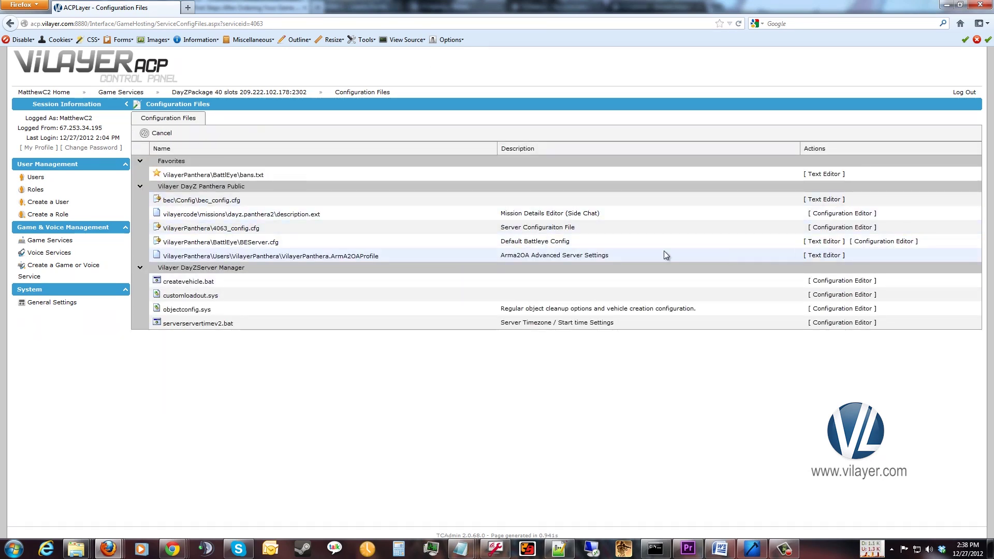
Open BattlEye's BEServer.cfg in the Configuration Editor, check the RCon password and MaxPing fields, and save the file
left_click(883, 241)
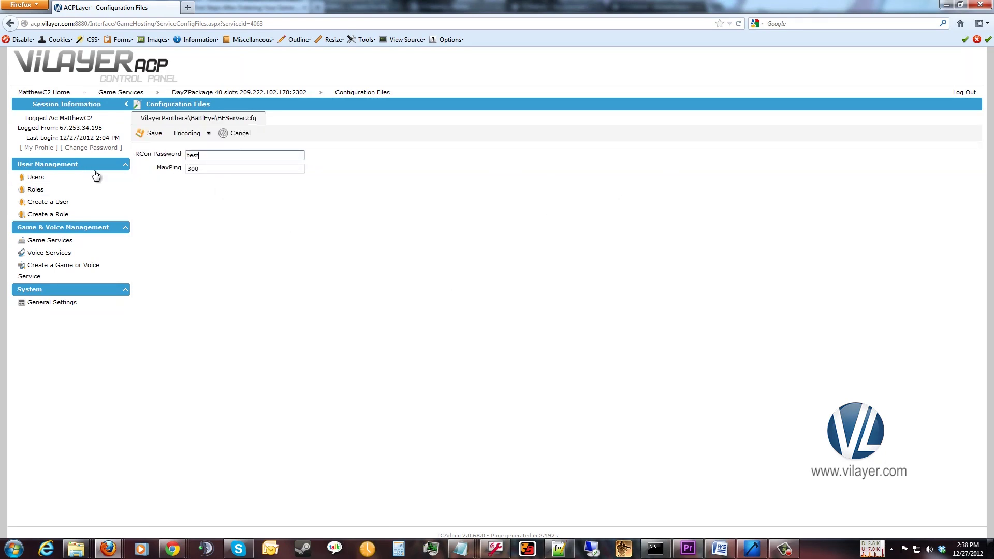
double_click(204, 168)
left_click(142, 133)
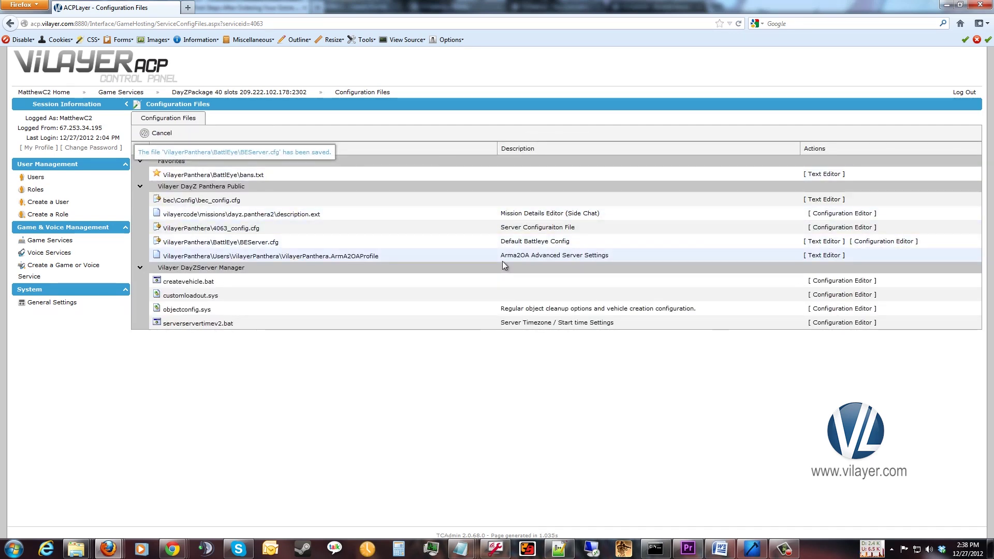
Open VilayerPanthera.ArmA2OAProfile in the Text Editor and examine its Recruit, Regular and Veteran difficulty classes
left_click(825, 255)
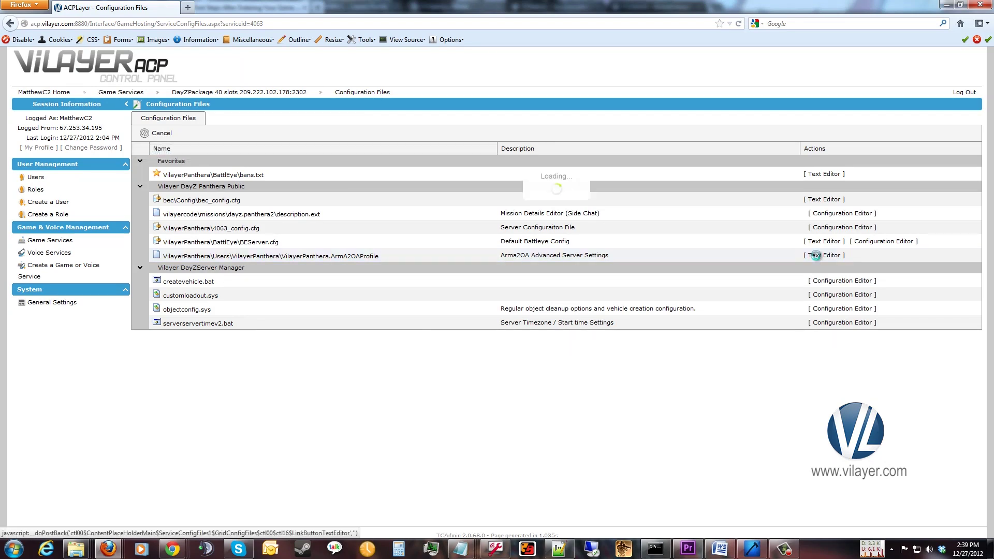
mouse_move(460, 549)
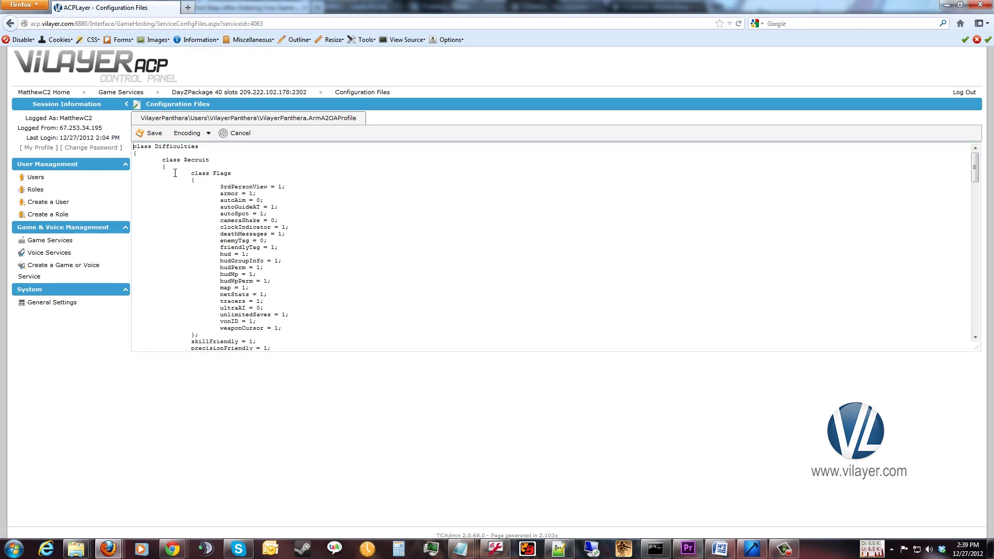
left_click_drag(159, 156, 351, 350)
scroll(407, 238, "down", 6)
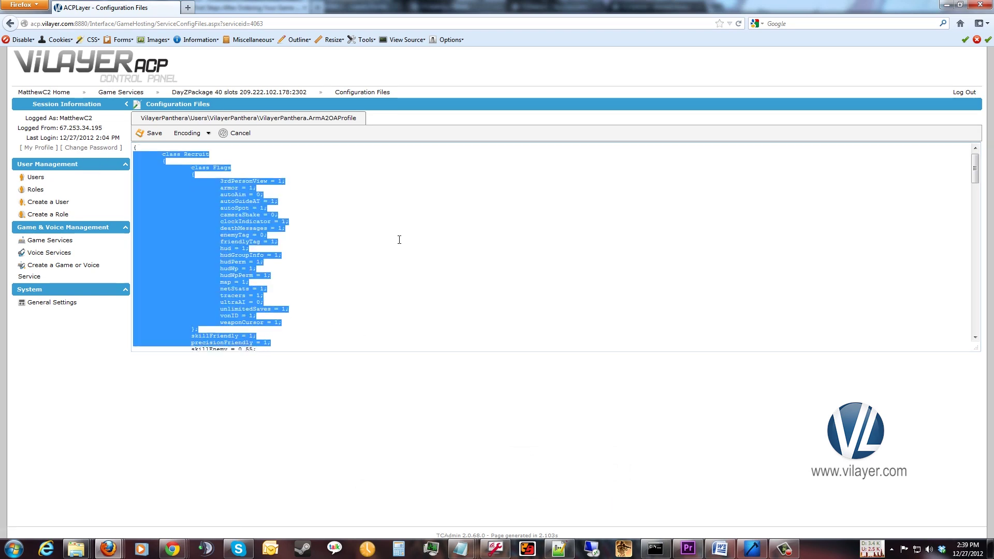
scroll(273, 256, "down", 9)
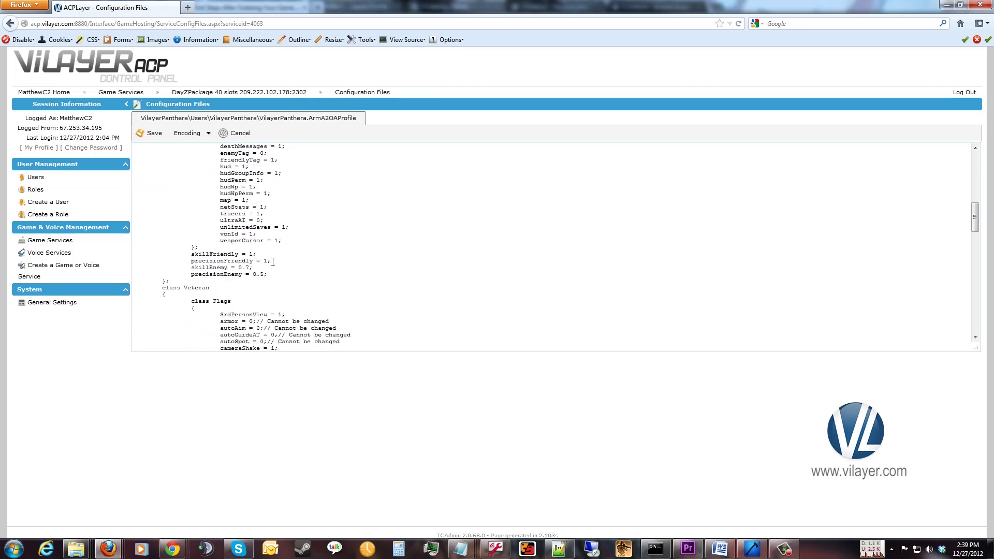
scroll(230, 281, "down", 1)
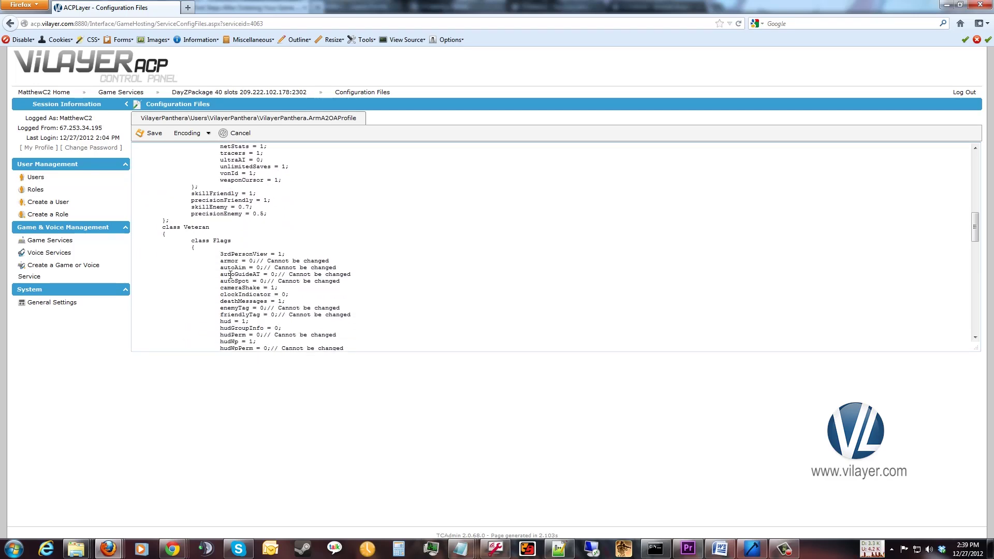
scroll(235, 260, "down", 2)
scroll(281, 301, "up", 4)
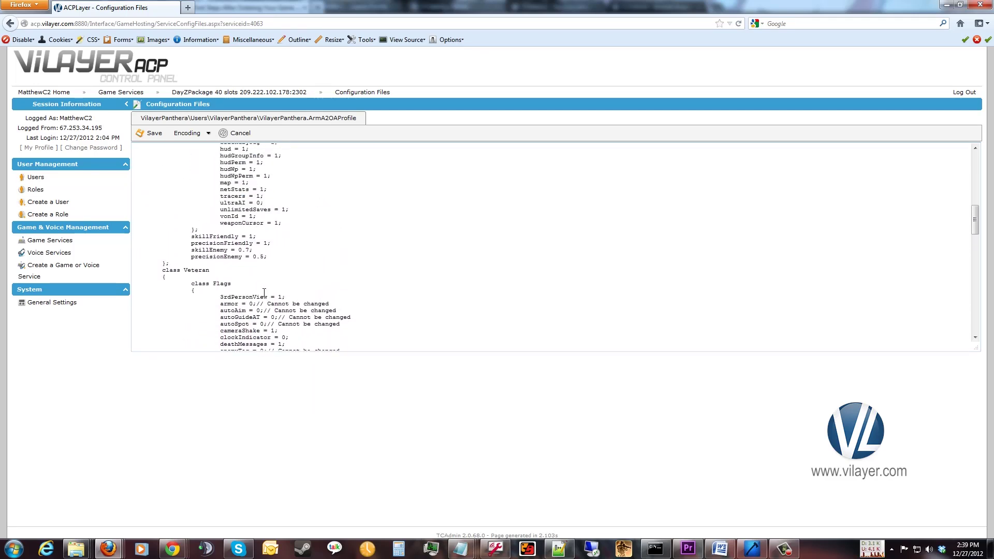
scroll(281, 301, "up", 5)
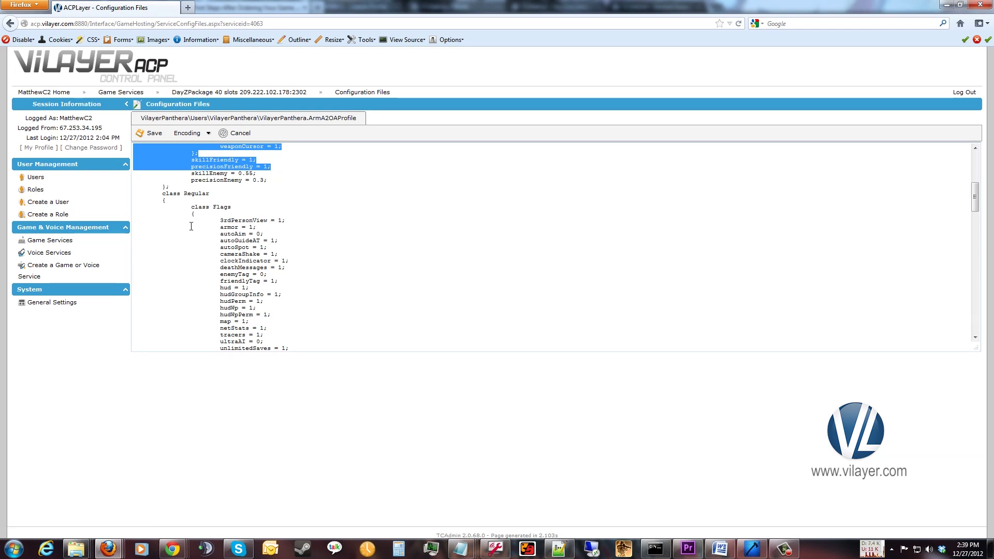
Check the flags of the Regular and Veteran classes, including vonId, and save the Arma2OA profile
left_click(296, 261)
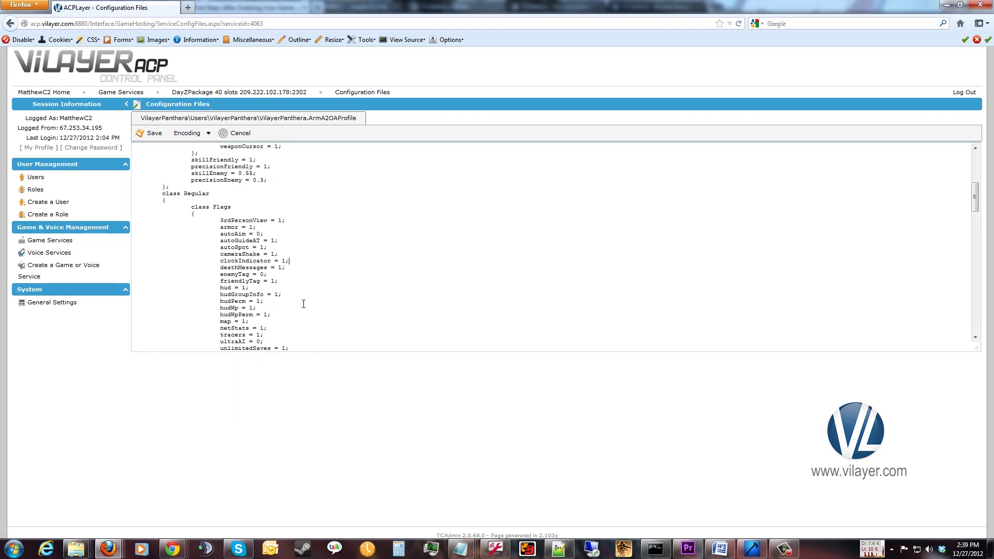
scroll(315, 295, "down", 5)
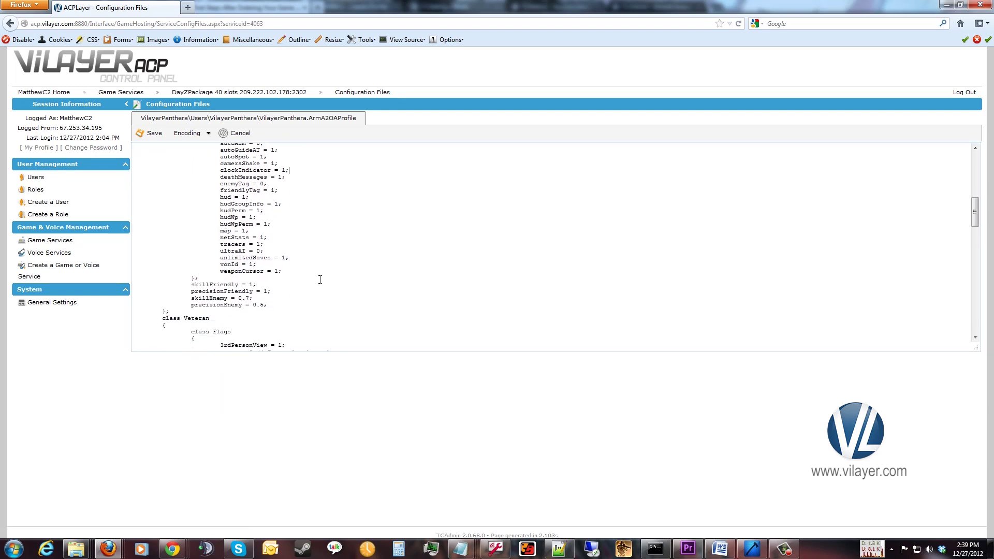
scroll(327, 280, "up", 2)
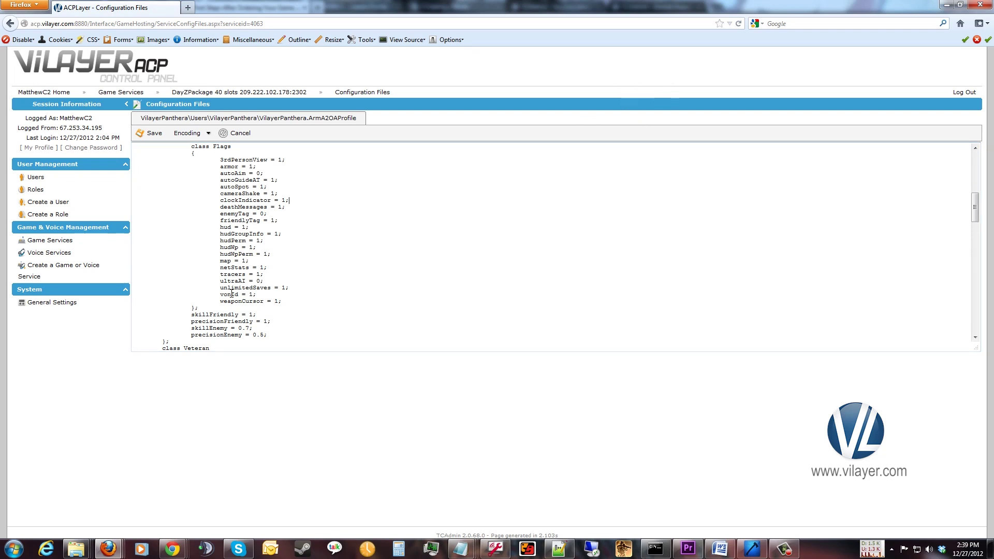
left_click(268, 294)
scroll(146, 288, "down", 3)
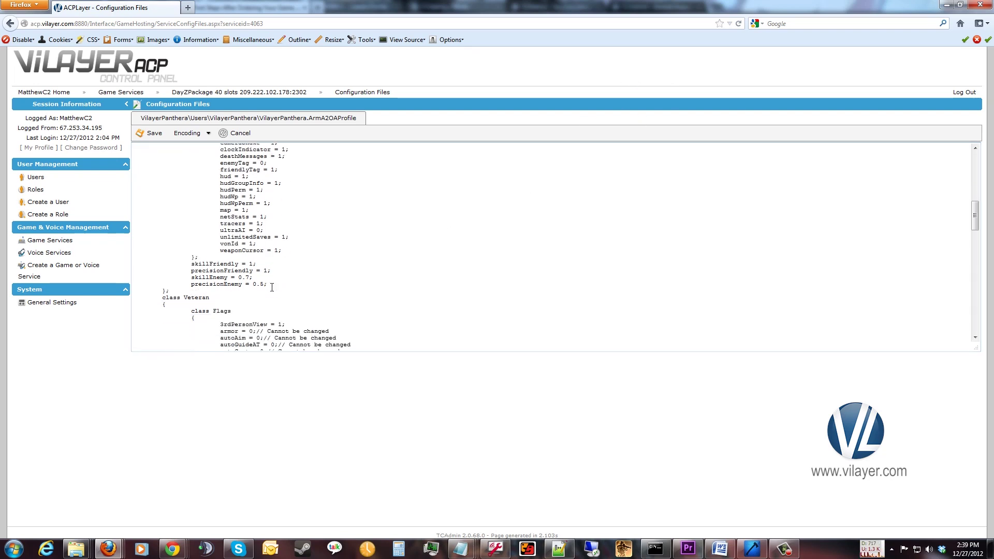
scroll(146, 288, "down", 6)
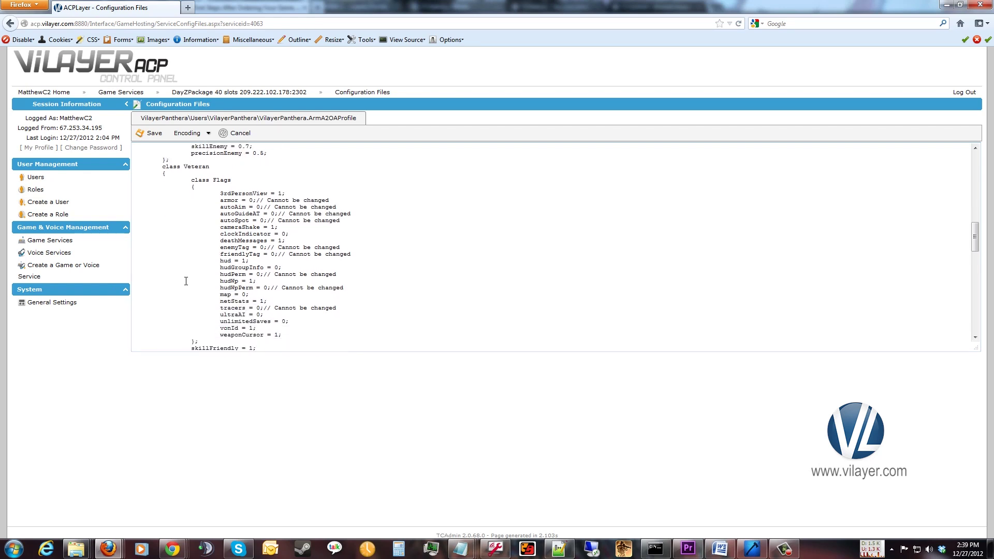
left_click(255, 328)
left_click(142, 135)
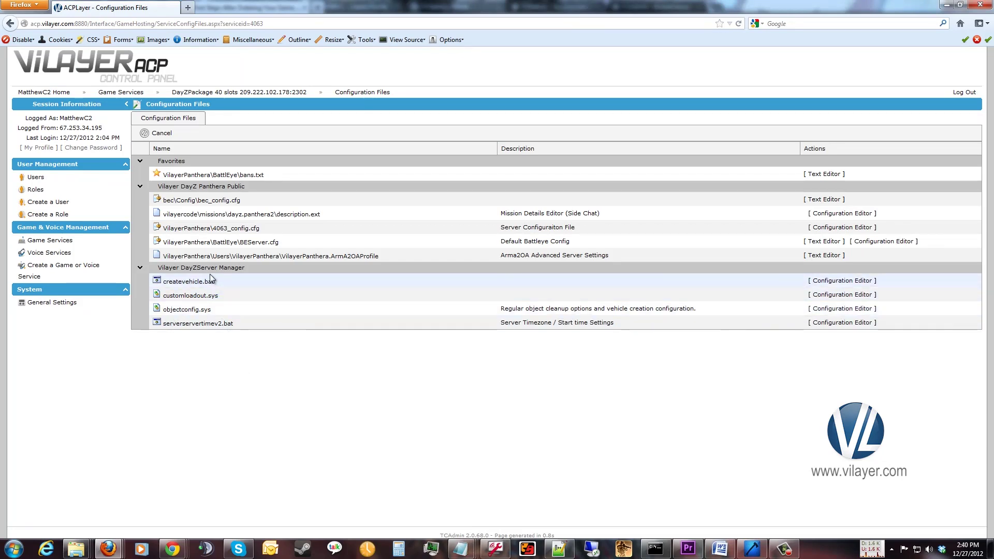
Open createvehicle.bat in the Configuration Editor, check the vehicle creation limit, and save the file
left_click(834, 280)
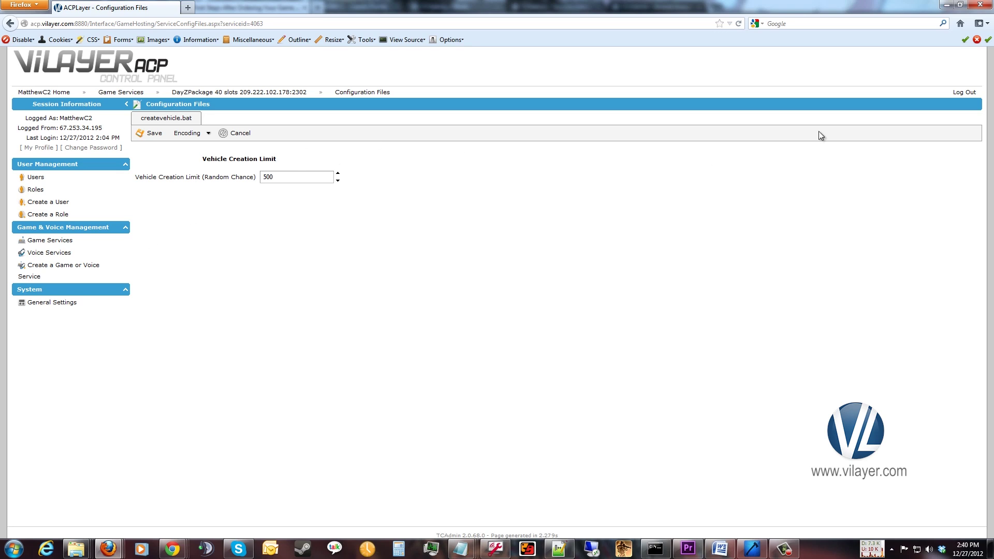
left_click(150, 133)
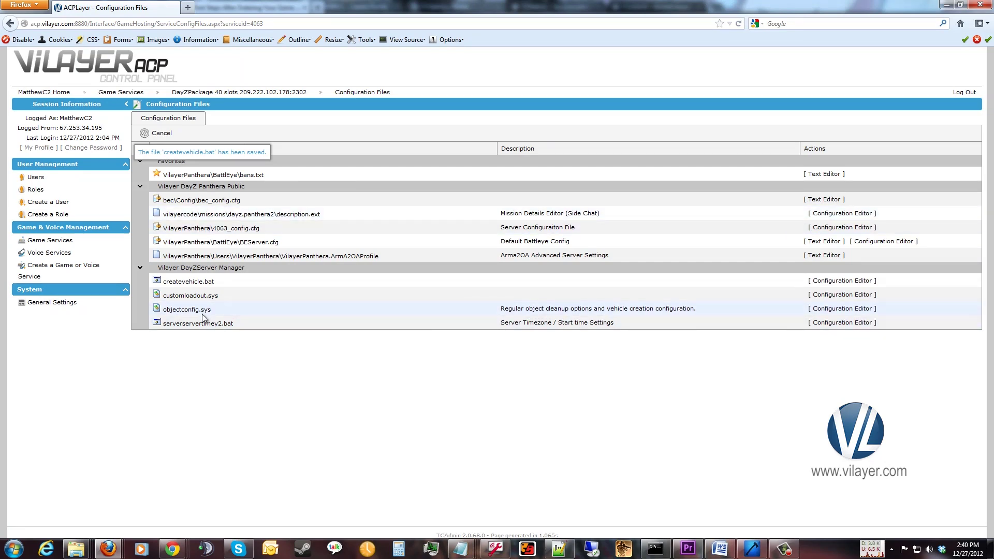
Open objectconfig.sys in the Configuration Editor, choose Destroyed Vehicles Only (DEFAULT) for automatic removal, and review the new vehicle damage spawn options
left_click(847, 309)
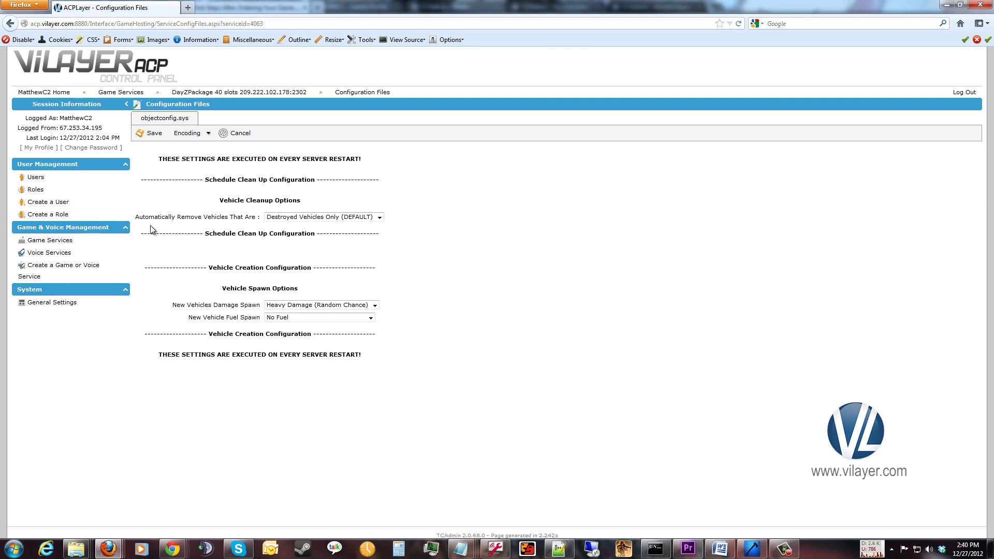
left_click(377, 218)
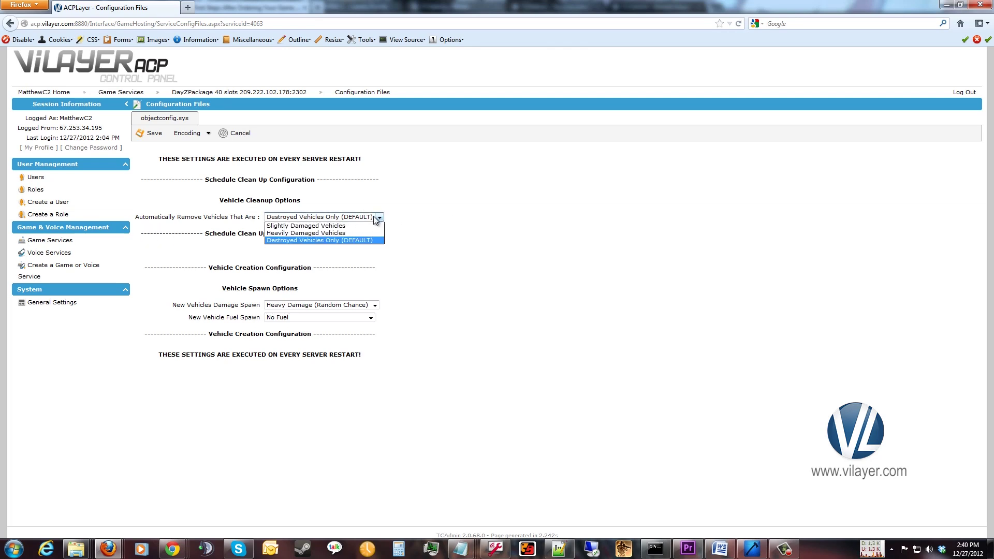
left_click(352, 240)
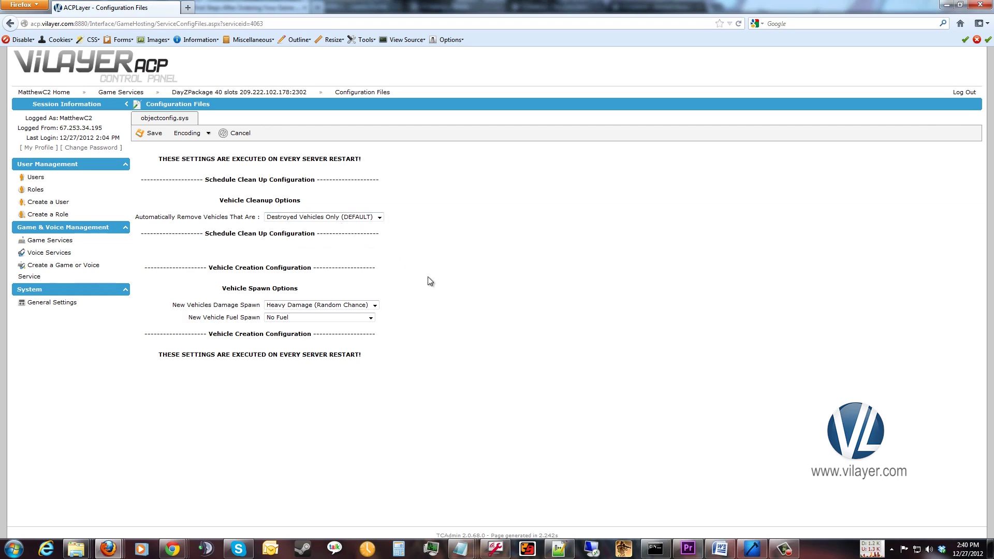
left_click(346, 220)
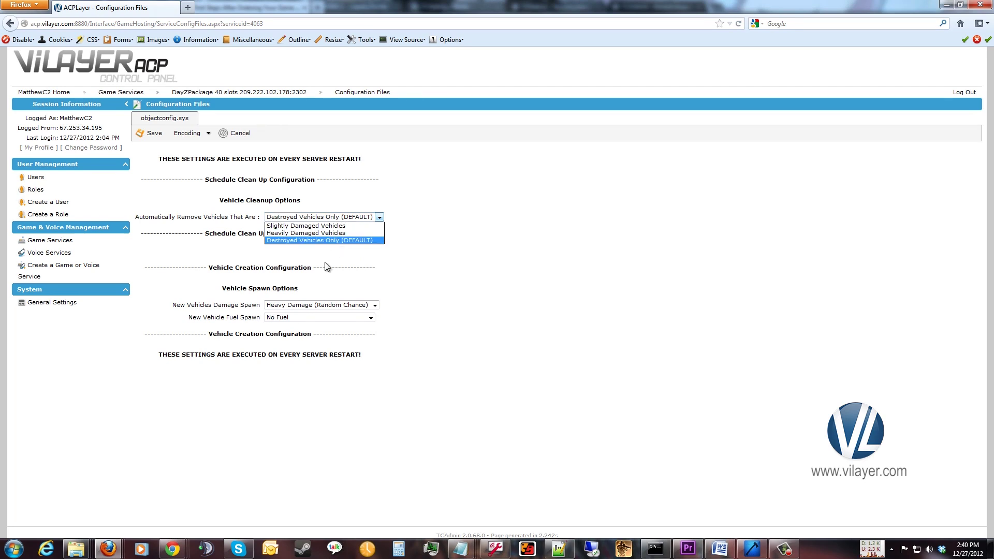
left_click(440, 252)
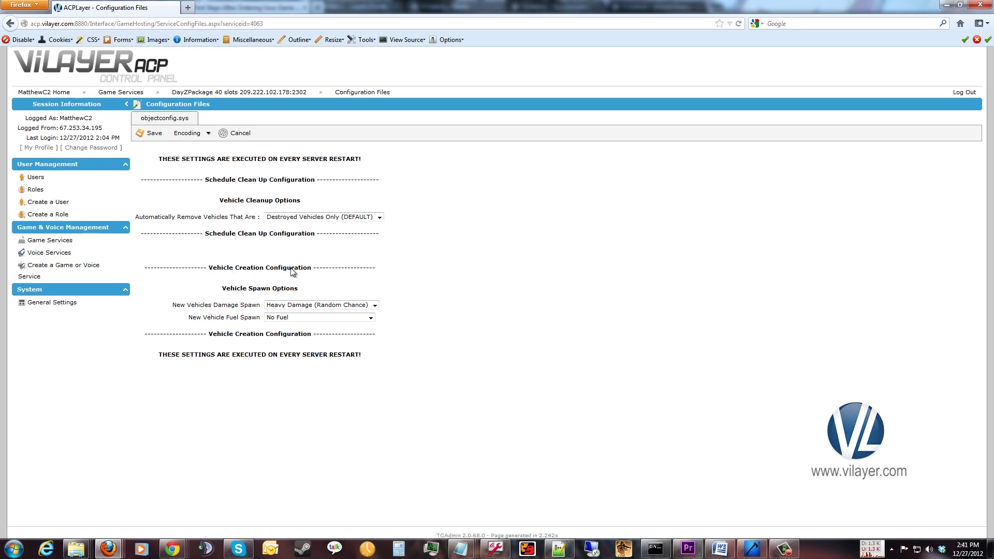
left_click(337, 305)
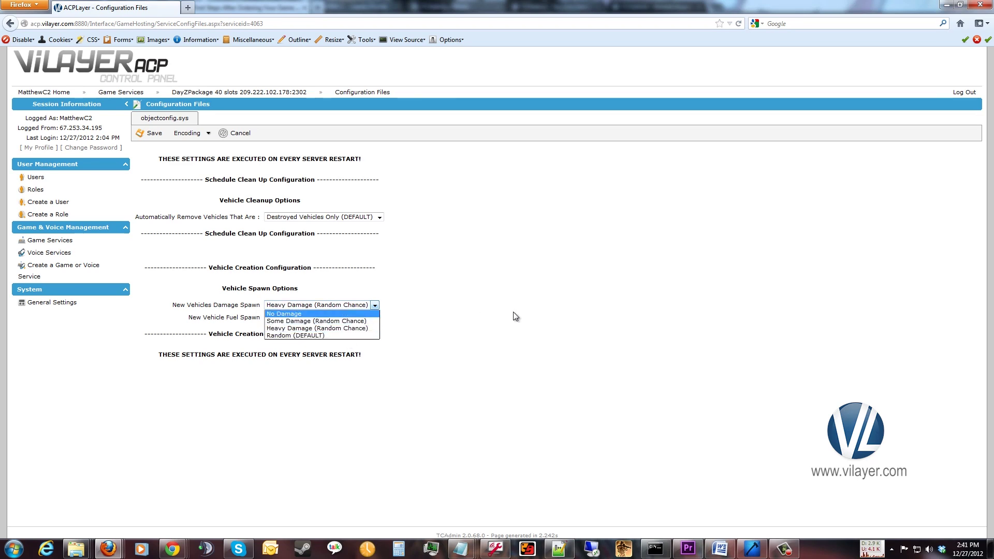
left_click(529, 293)
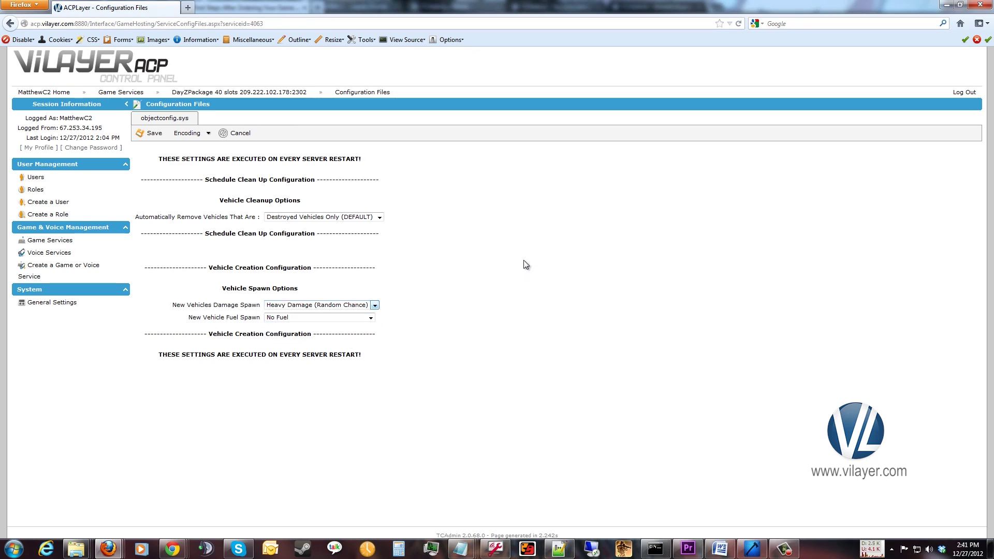
Review the new vehicle fuel spawn options, leave No Fuel selected, and save objectconfig.sys
left_click(296, 317)
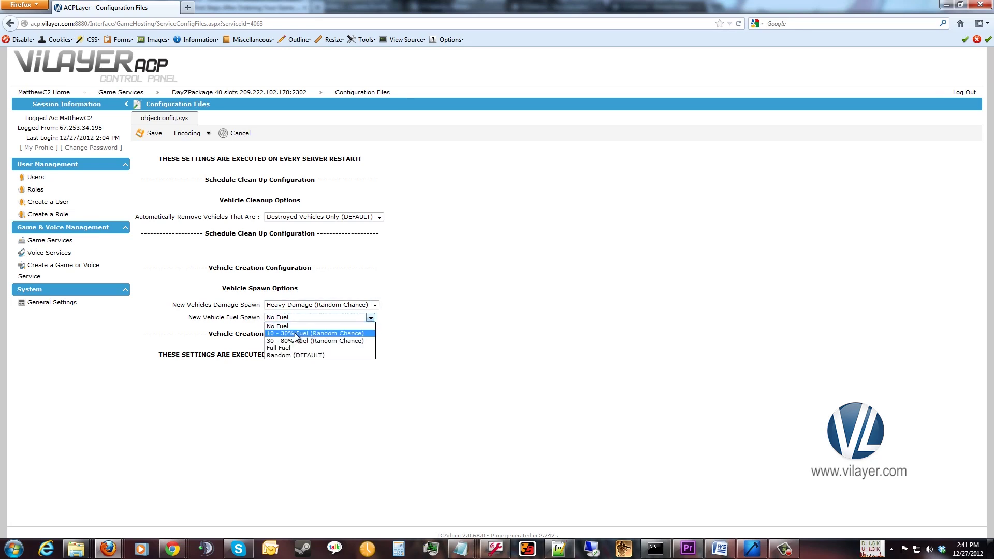
left_click(358, 420)
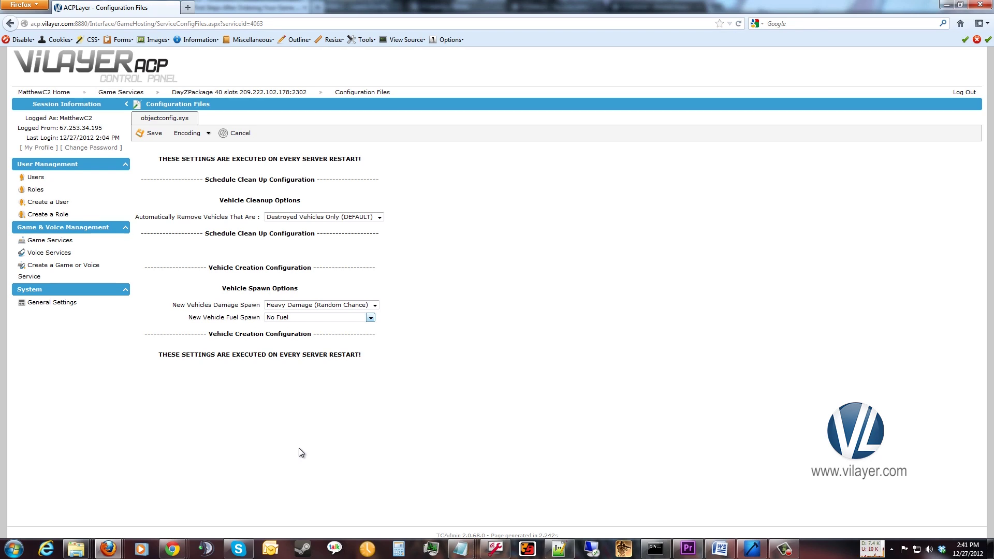
left_click(148, 132)
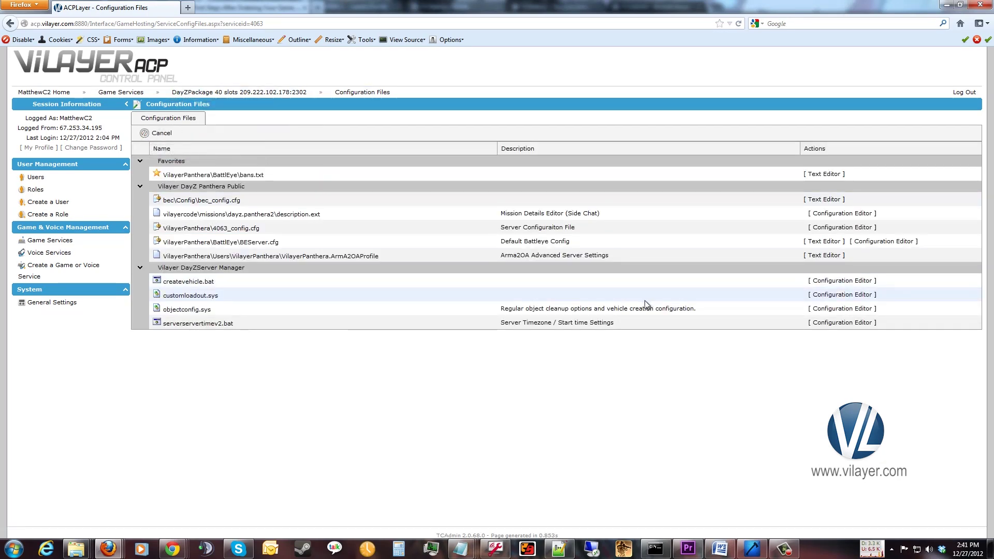
Open customloadout.sys in the Configuration Editor and examine the main loadout choices and the items in the Survival and Survival + loadouts
left_click(852, 295)
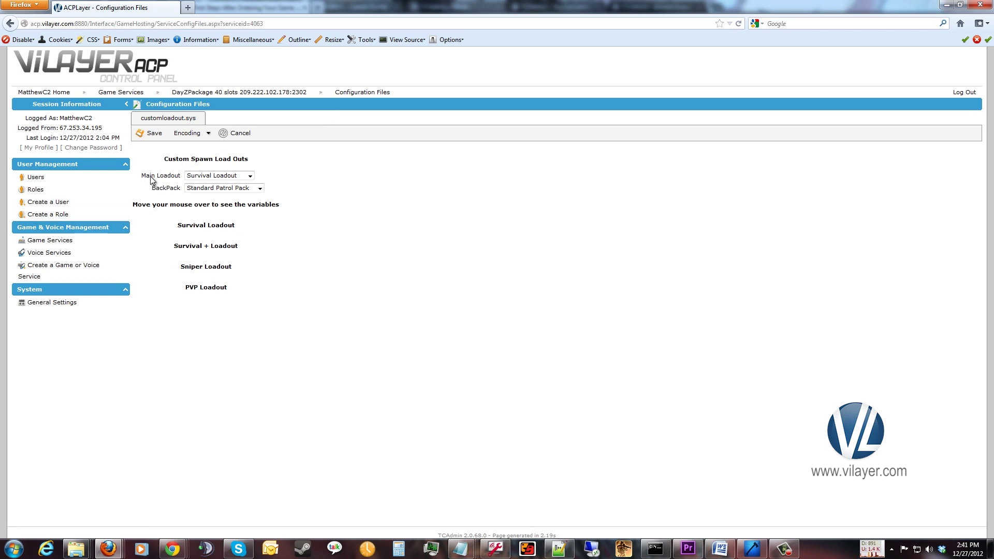
left_click(251, 177)
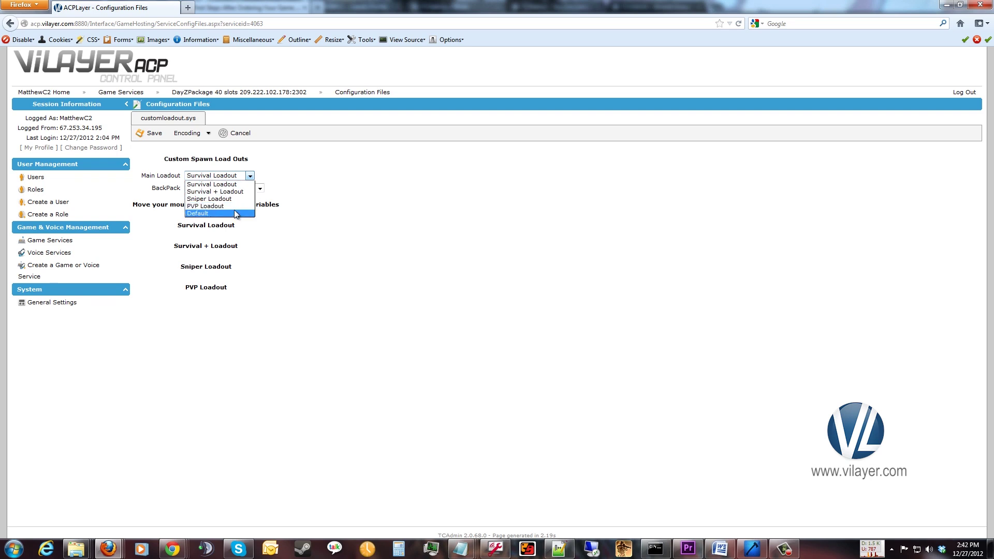
left_click(252, 177)
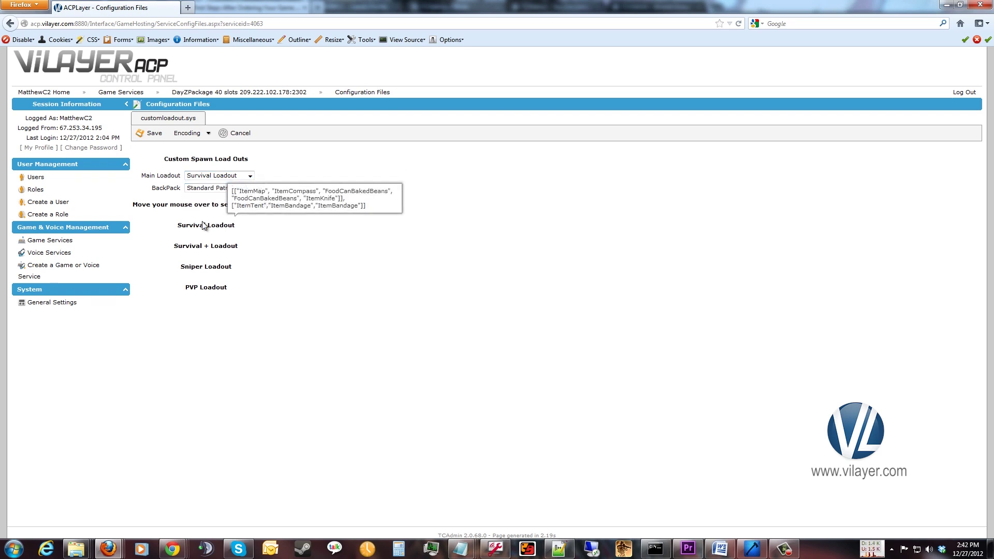
mouse_move(206, 249)
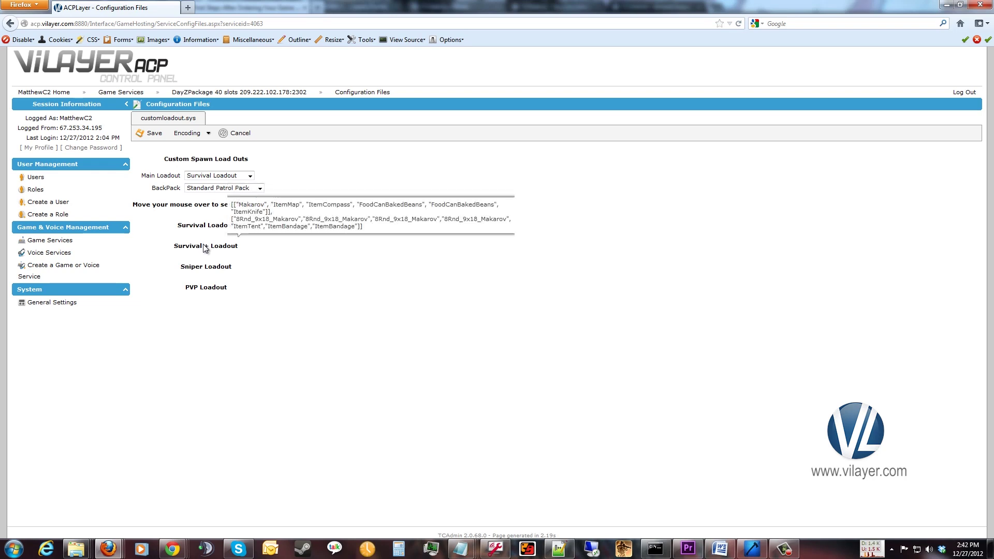
Review the backpack and main loadout choices, keep Standard Patrol Pack and Survival Loadout, and save customloadout.sys
left_click(213, 189)
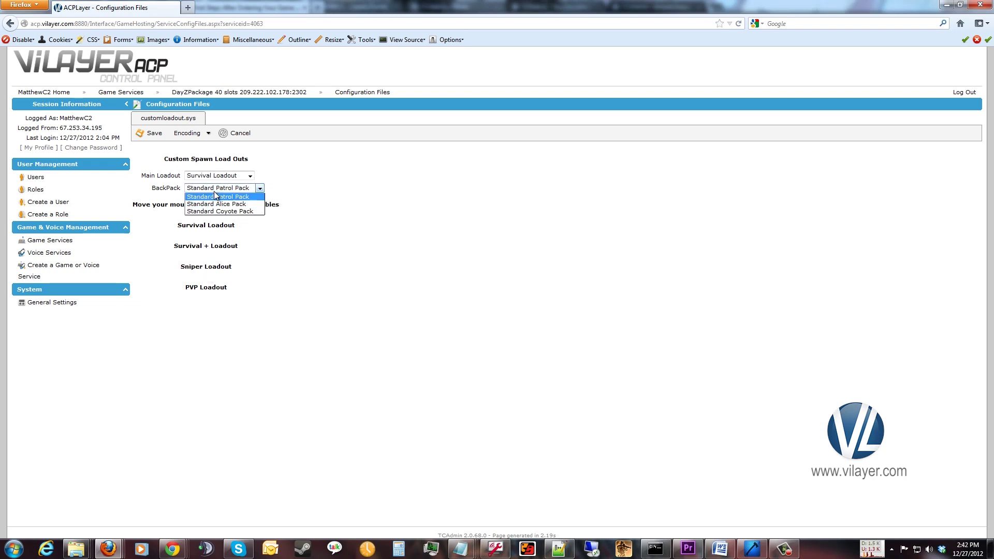
left_click(359, 176)
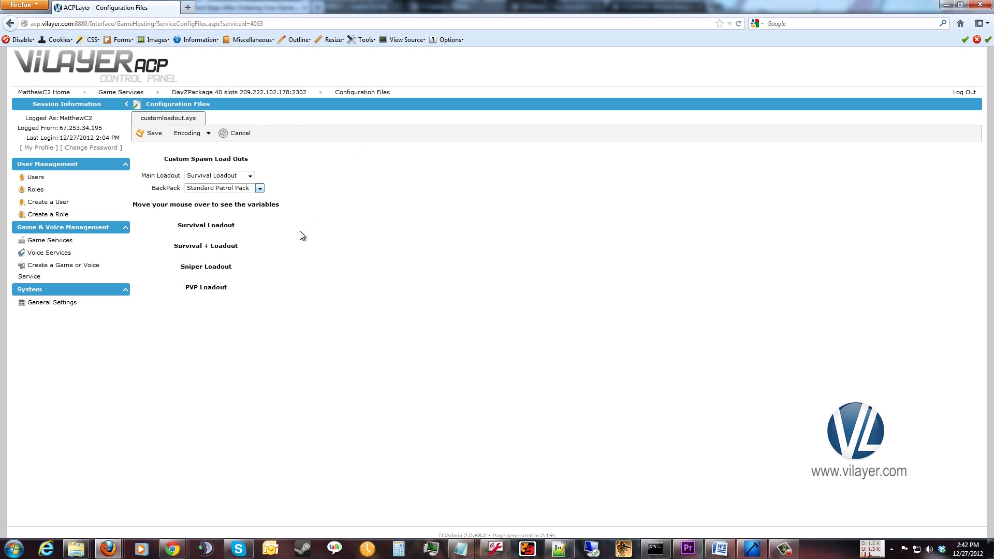
left_click(250, 176)
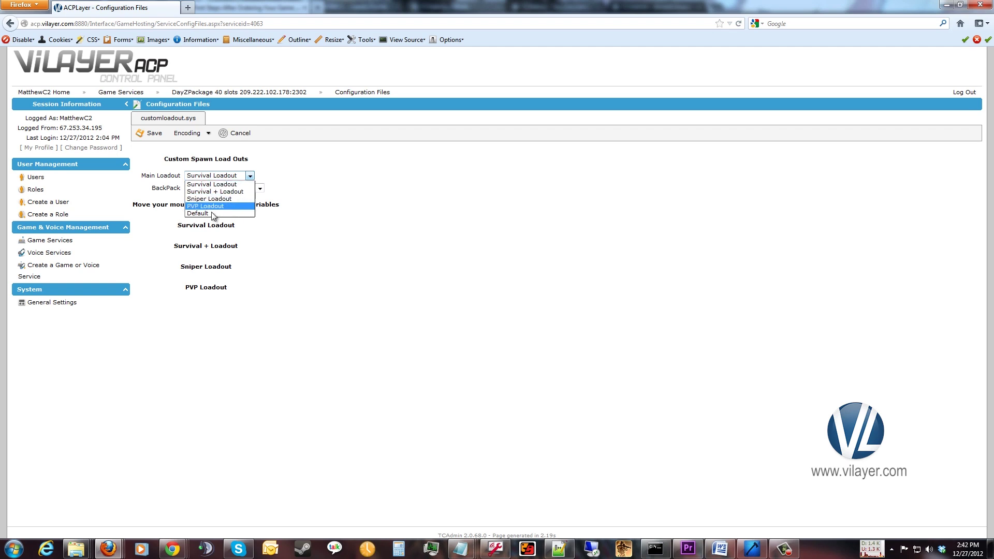
left_click(487, 260)
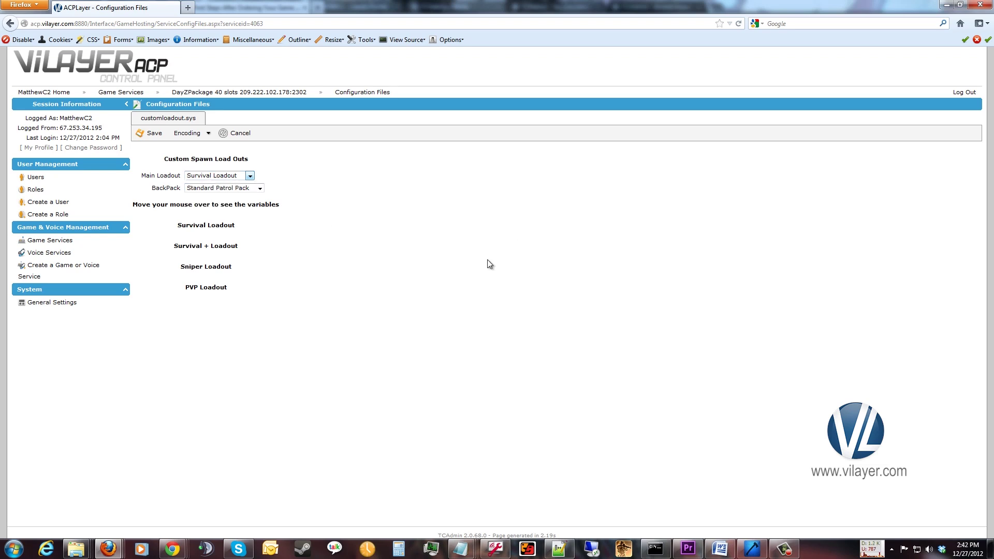
left_click(151, 133)
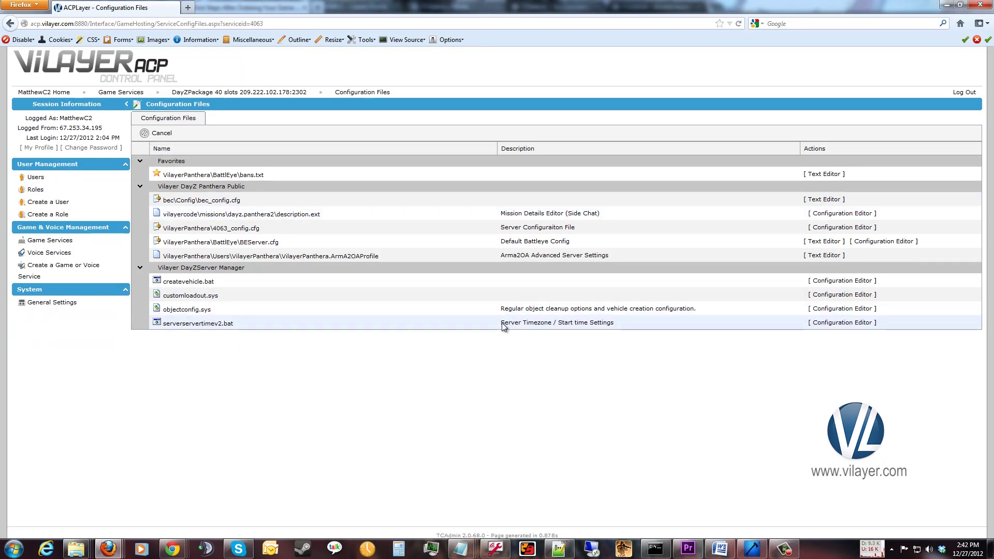
Open serverservertimev2.bat in the Configuration Editor and look through the UTC timezone offsets, switching to DayZ Commander for comparison
left_click(843, 322)
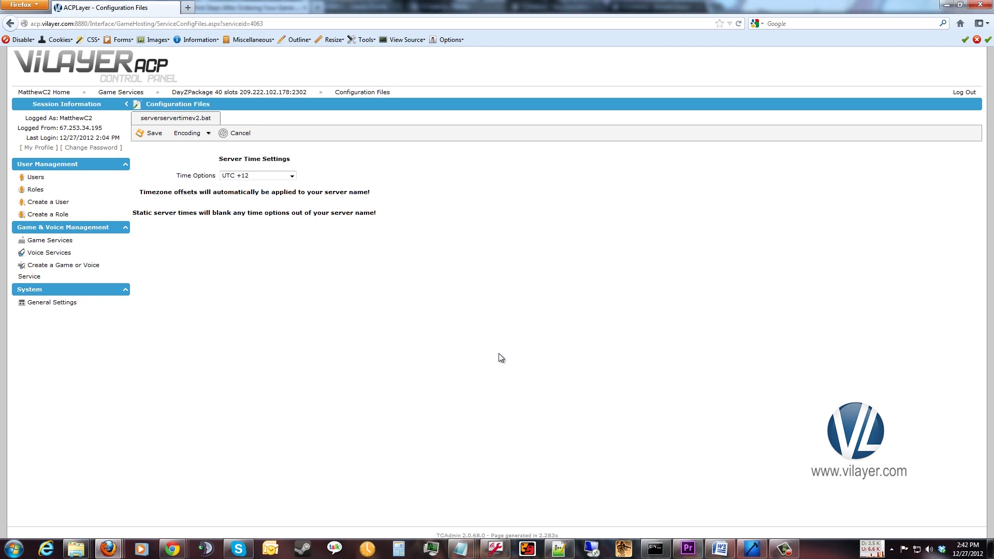
left_click(256, 177)
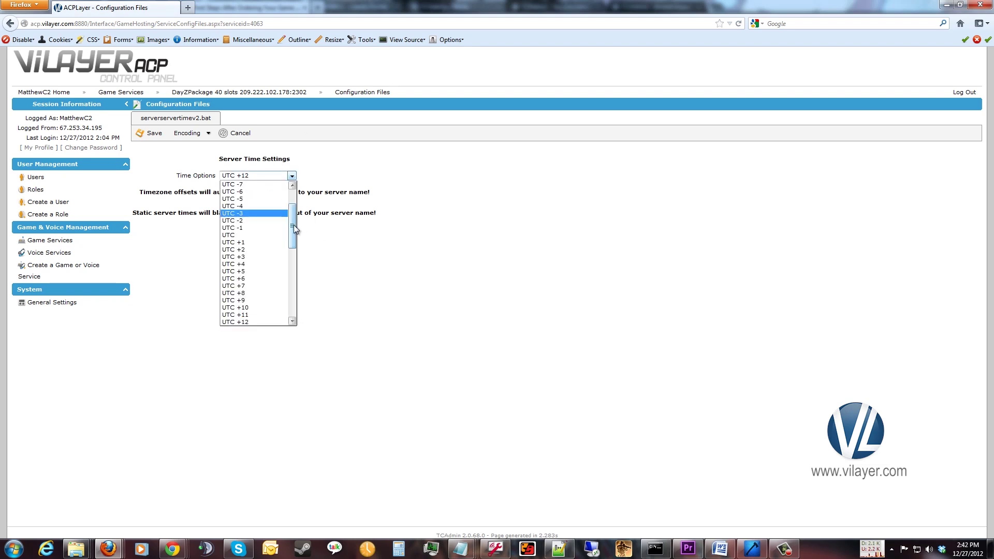
left_click_drag(294, 225, 290, 209)
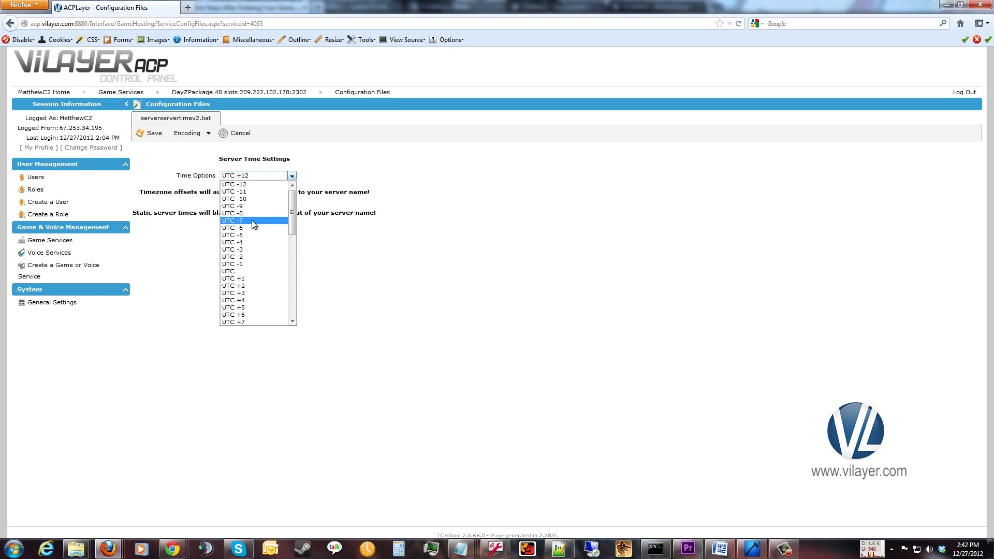
left_click(752, 549)
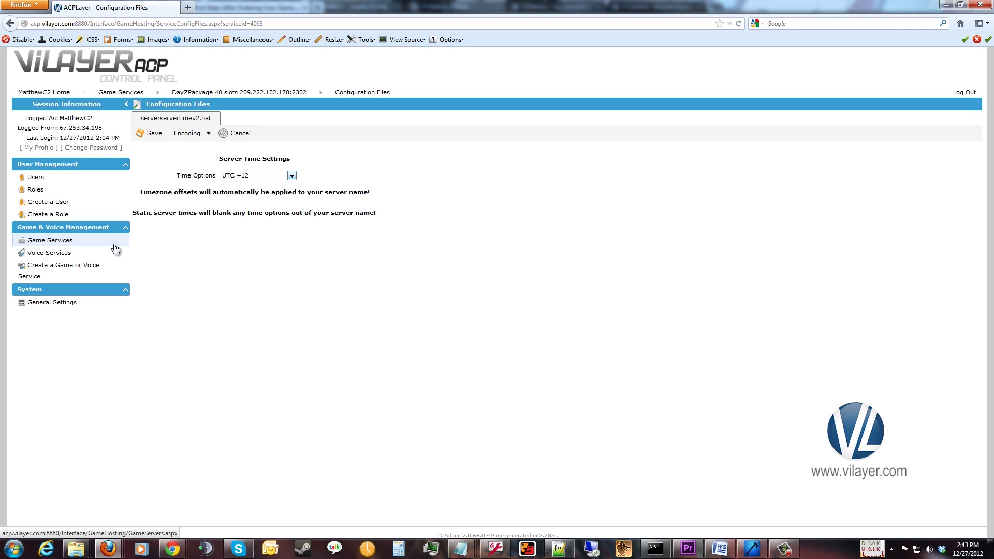
Set the server's time option to Start Server At 9AM
left_click(267, 176)
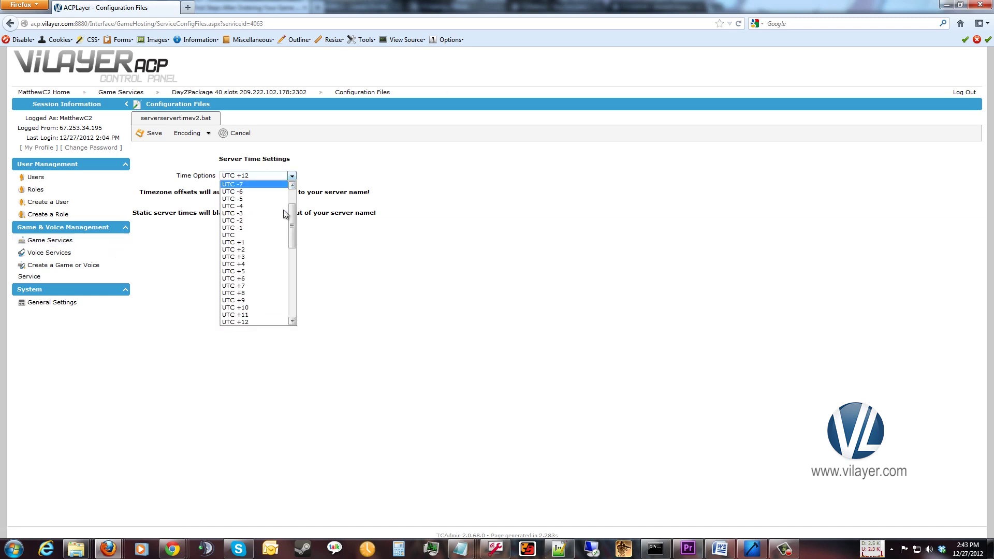
left_click_drag(293, 238, 291, 258)
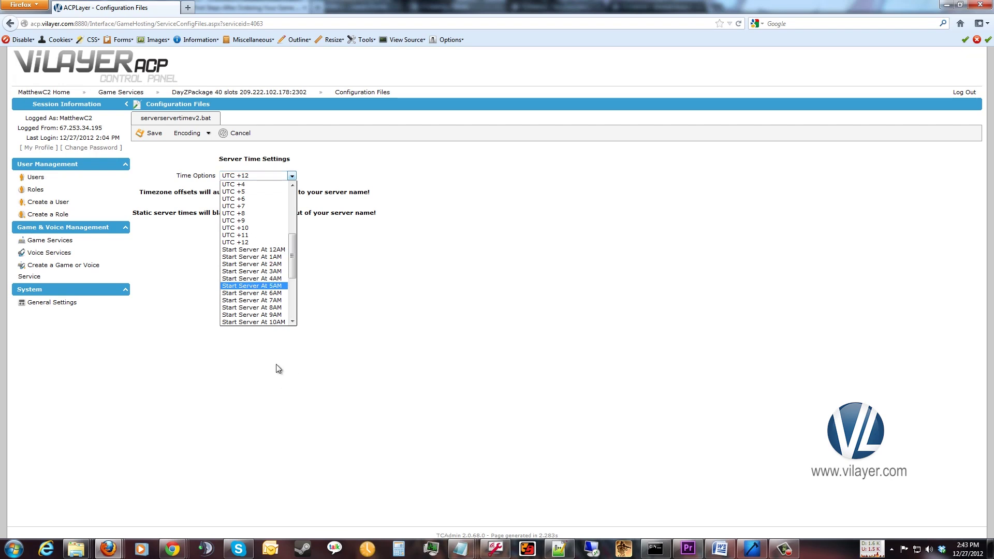
left_click(280, 315)
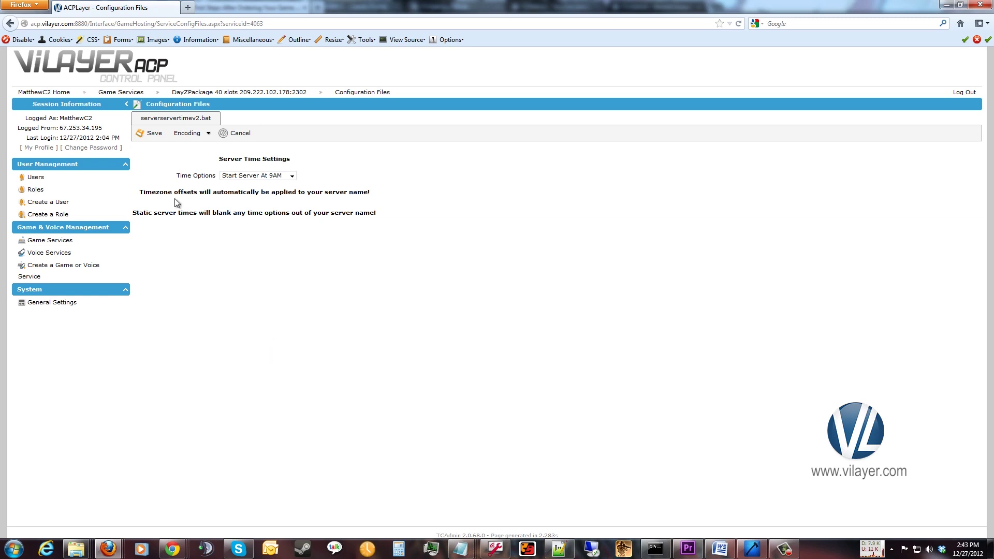
Switch to DayZ Commander to compare favorite servers' names and day/night times, return to the control panel, and save serverservertimev2.bat
left_click(752, 549)
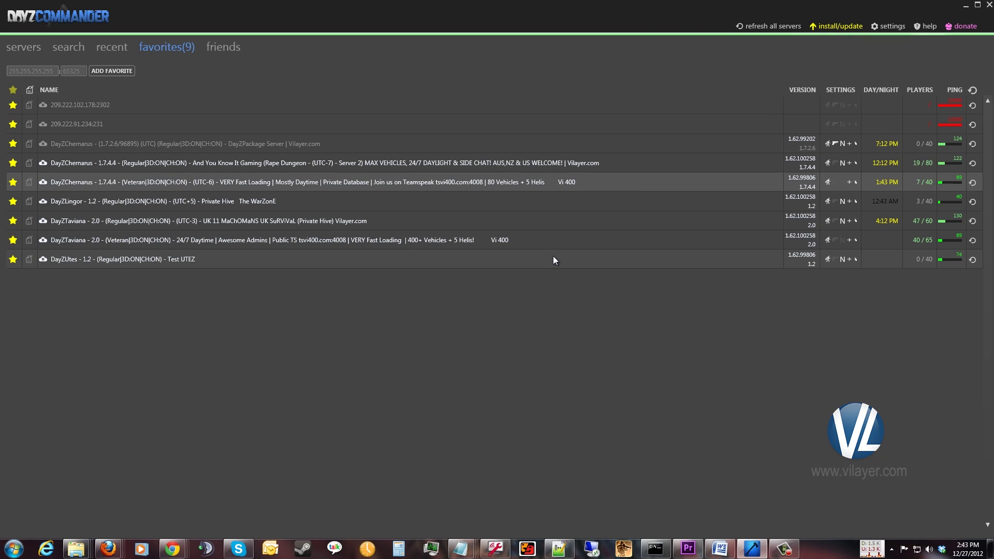
left_click(310, 238)
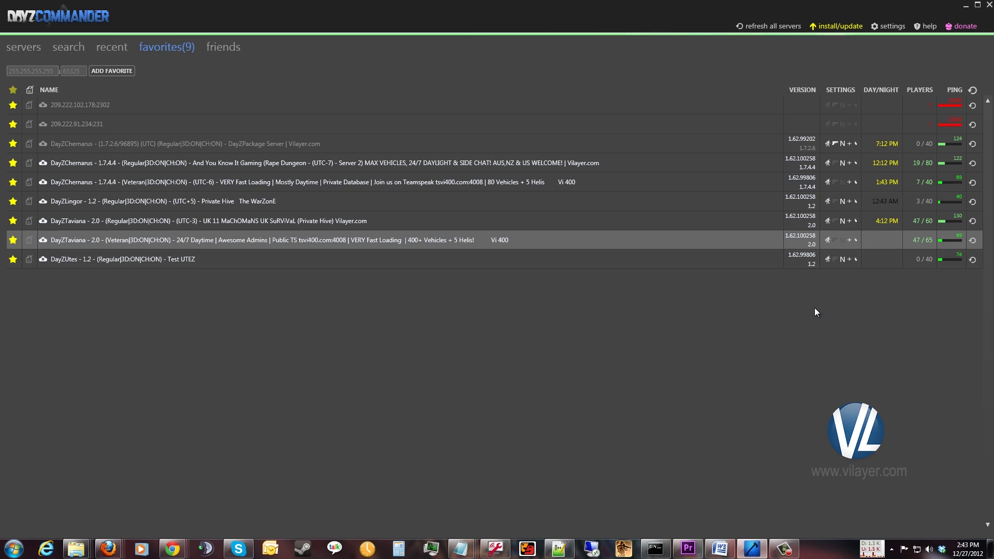
left_click(510, 182)
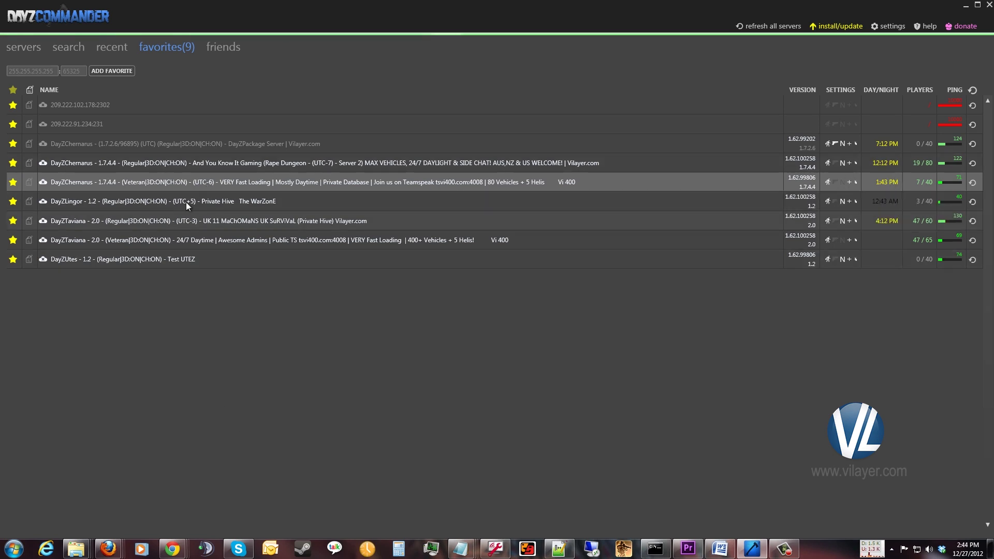
left_click(965, 6)
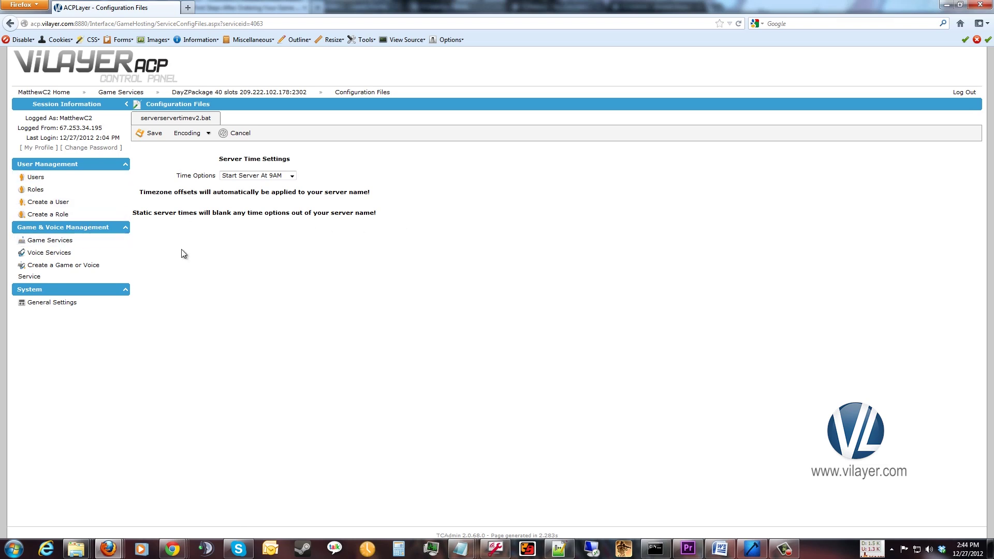
left_click(146, 134)
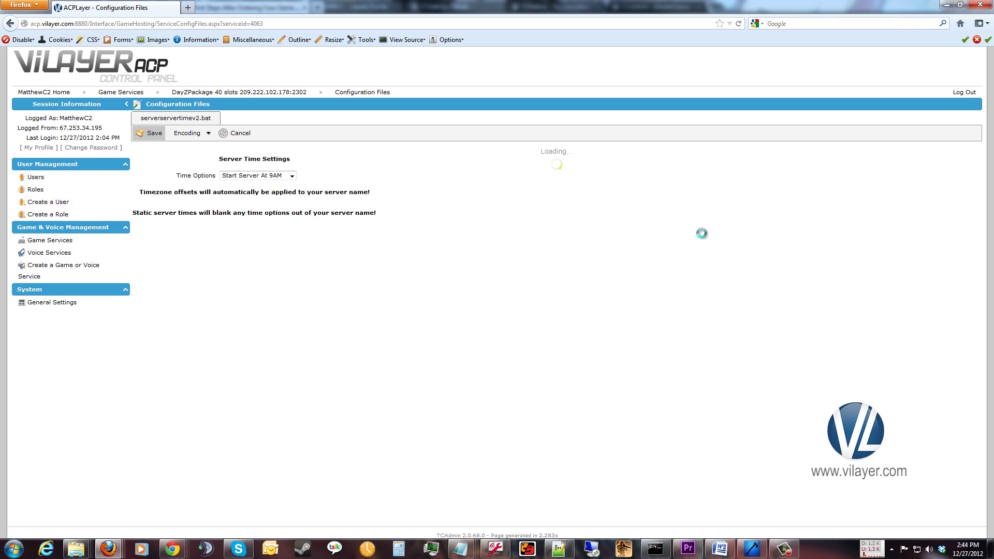